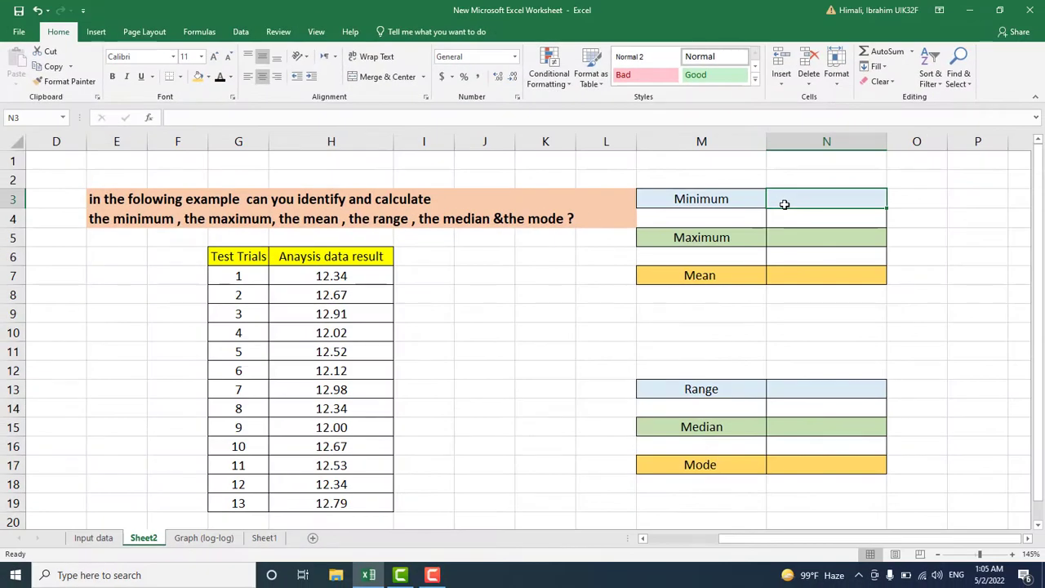
Step: Enter =MIN(H7:H19) in the Minimum cell so it shows 12
type("=")
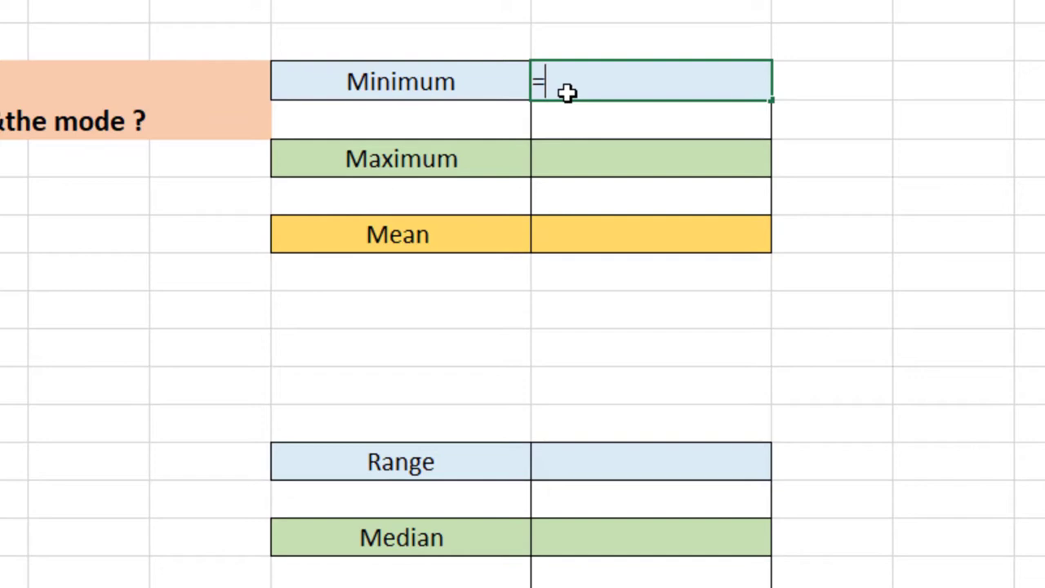
type("m")
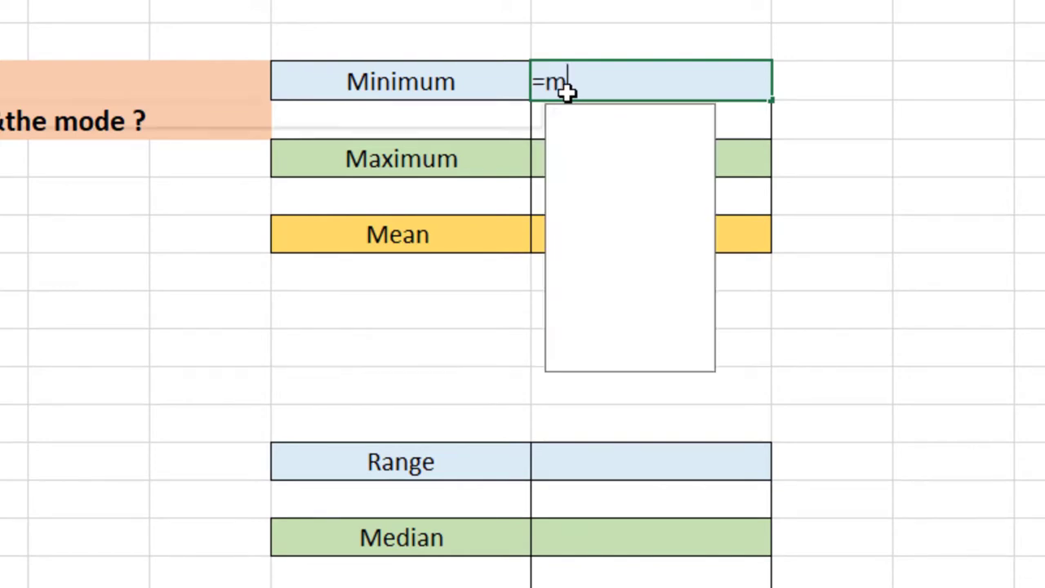
type("in")
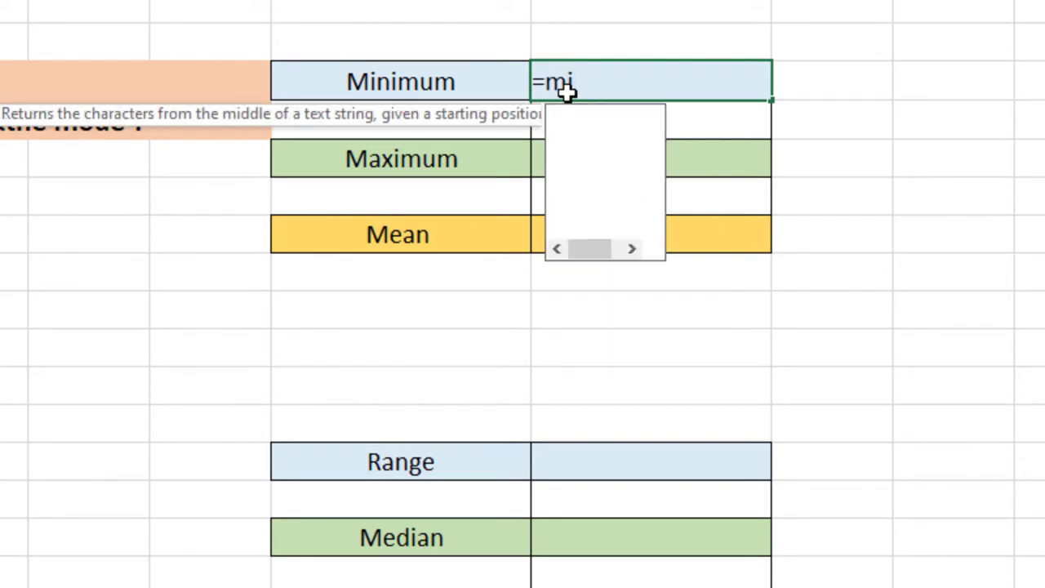
double_click(571, 123)
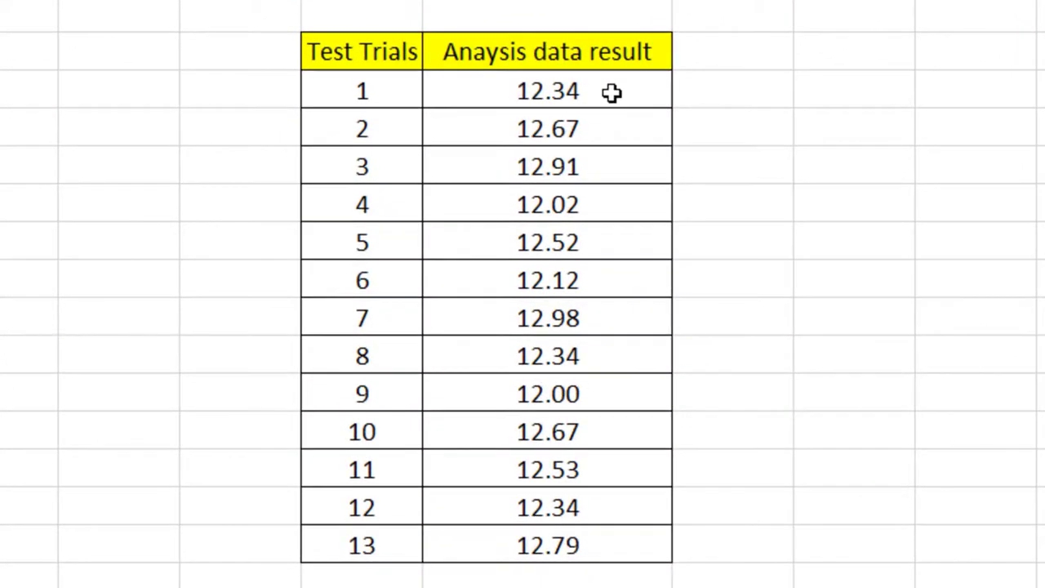
left_click(363, 276)
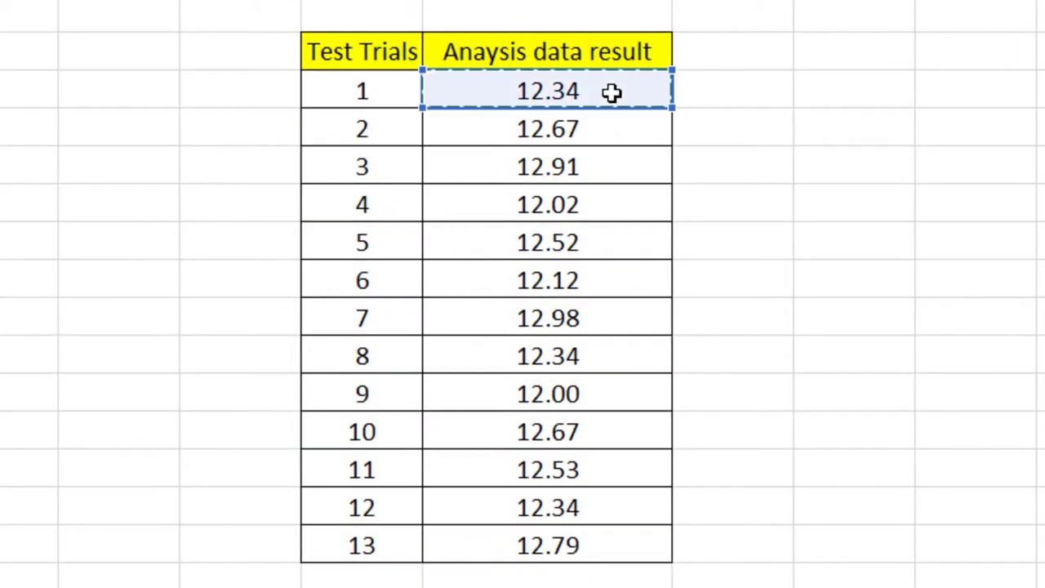
left_click_drag(612, 93, 620, 524)
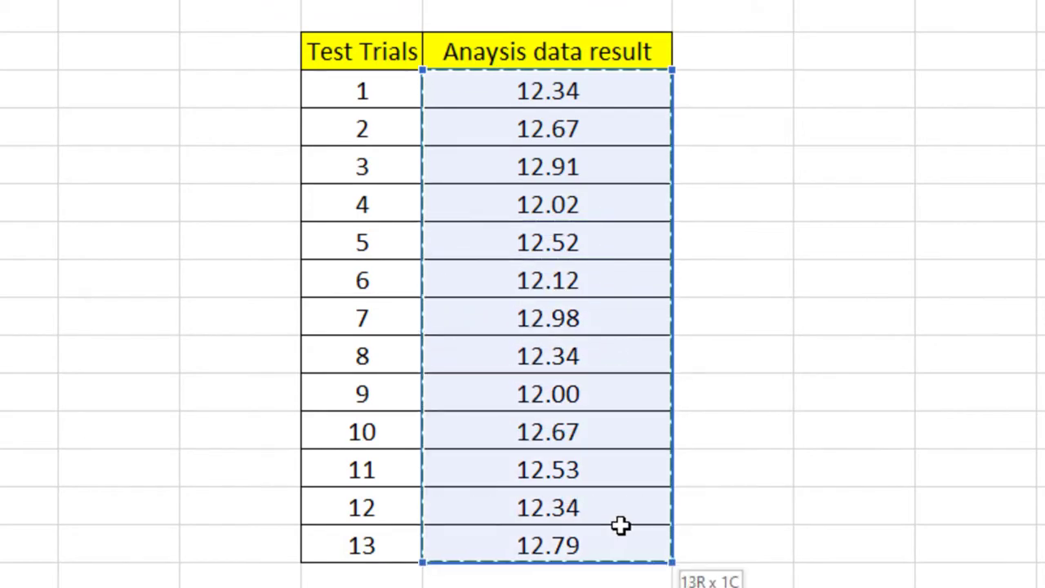
key("Return")
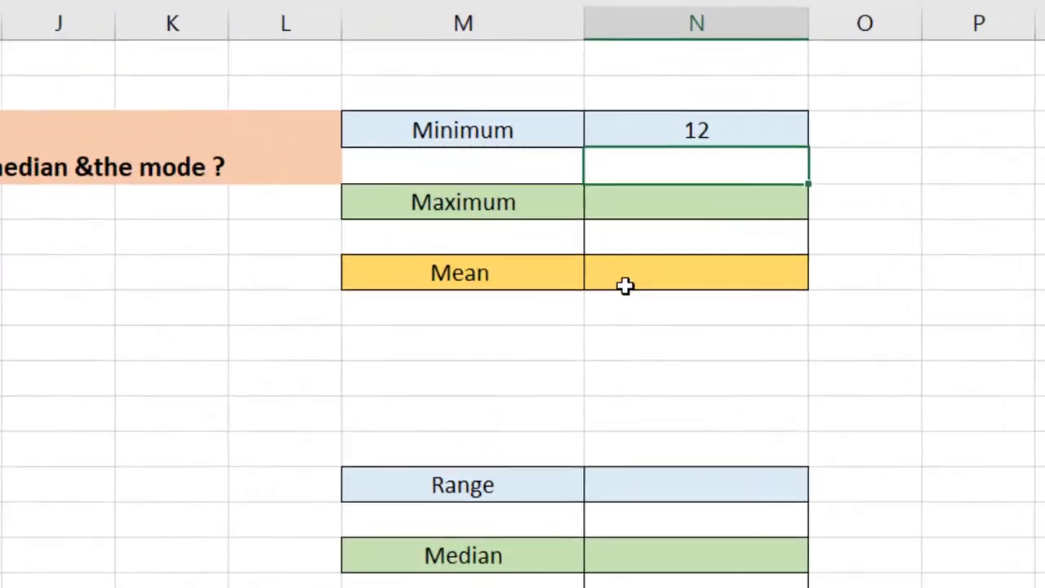
left_click_drag(971, 234, 971, 211)
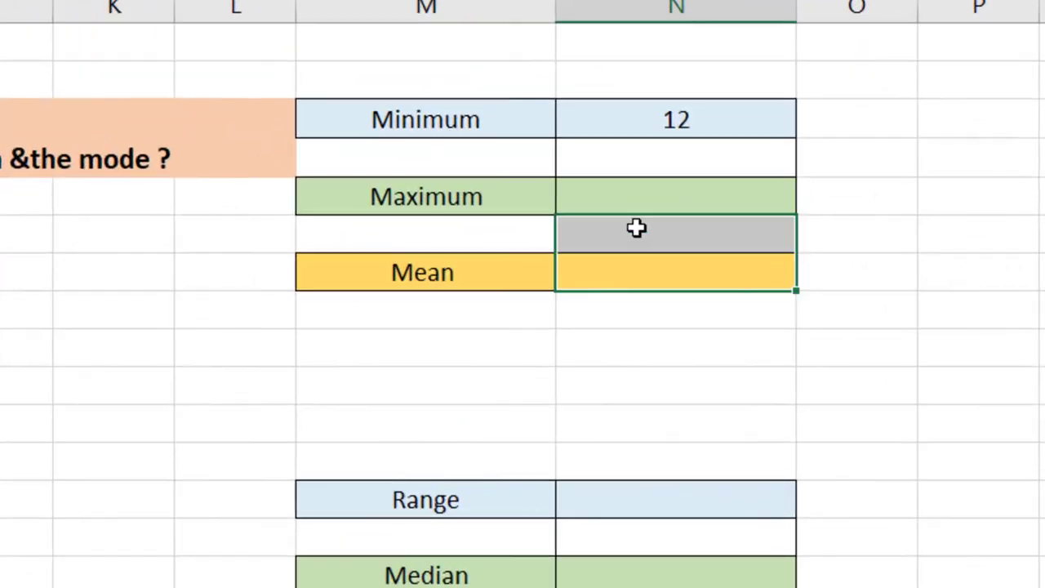
left_click(644, 125)
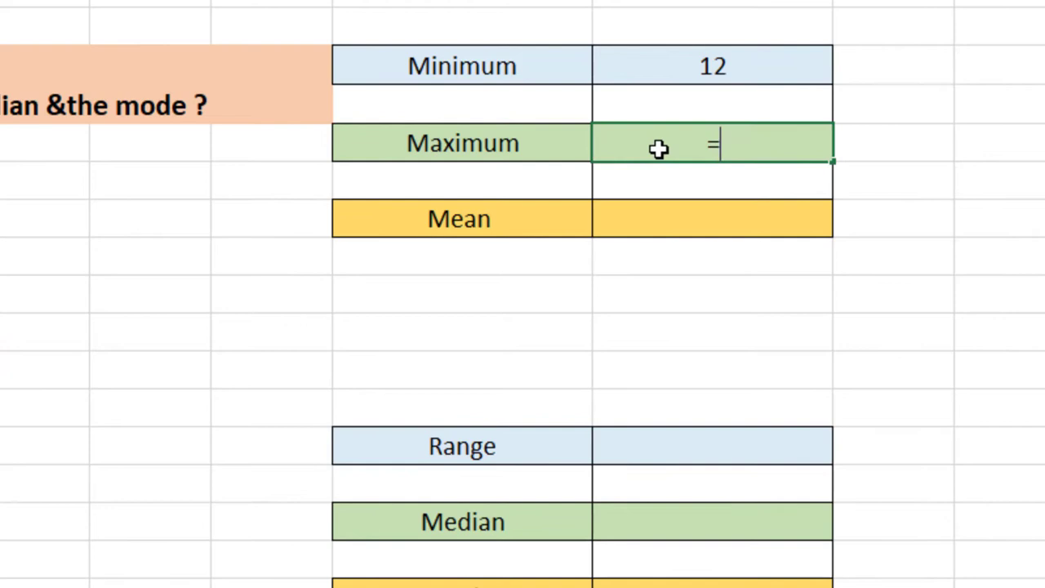
Step: Enter =MAX(H7:H19) in the Maximum cell, giving 12.98
type("m")
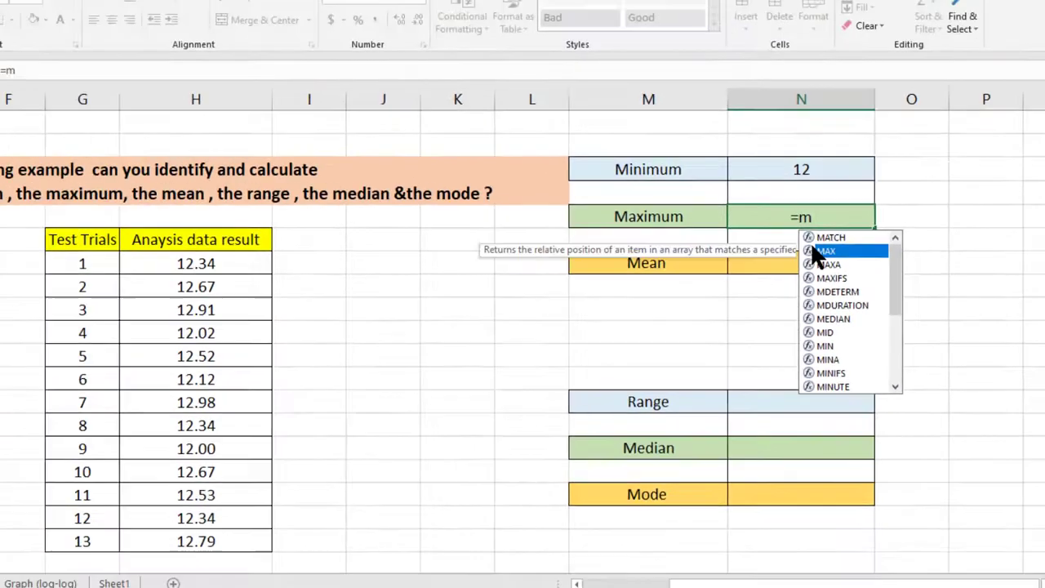
double_click(747, 205)
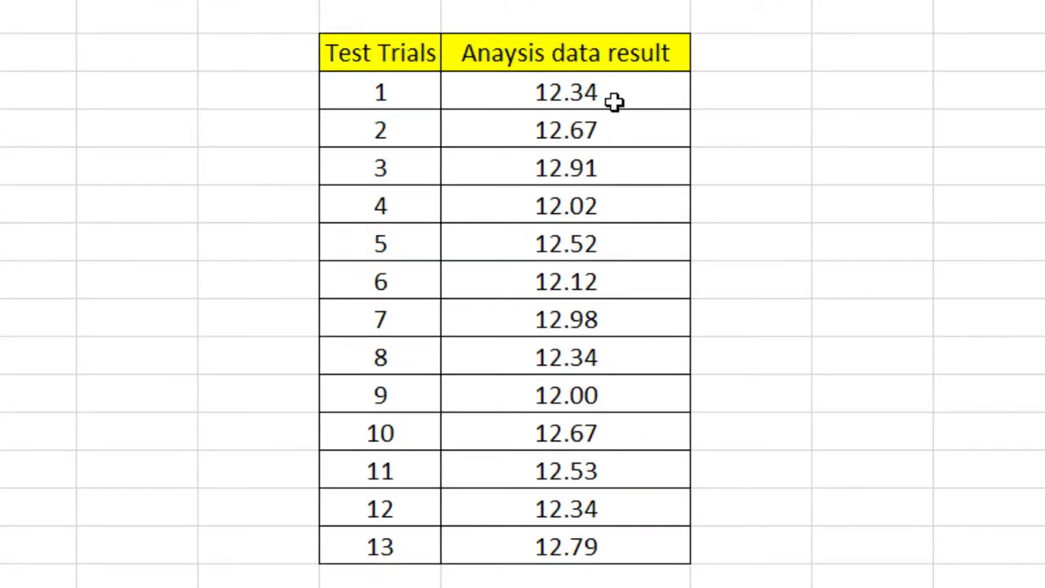
left_click_drag(613, 100, 638, 539)
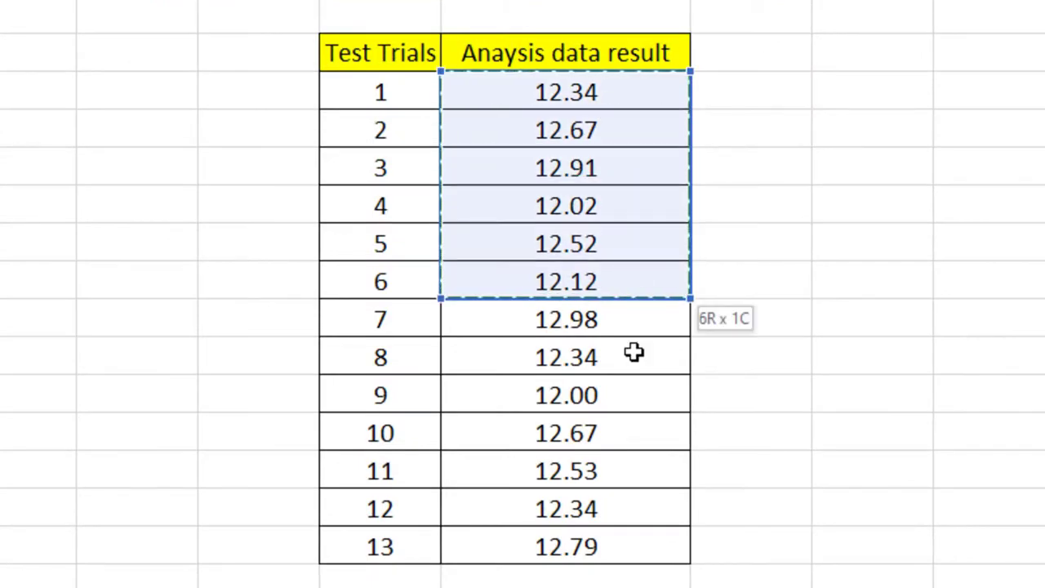
key("Return")
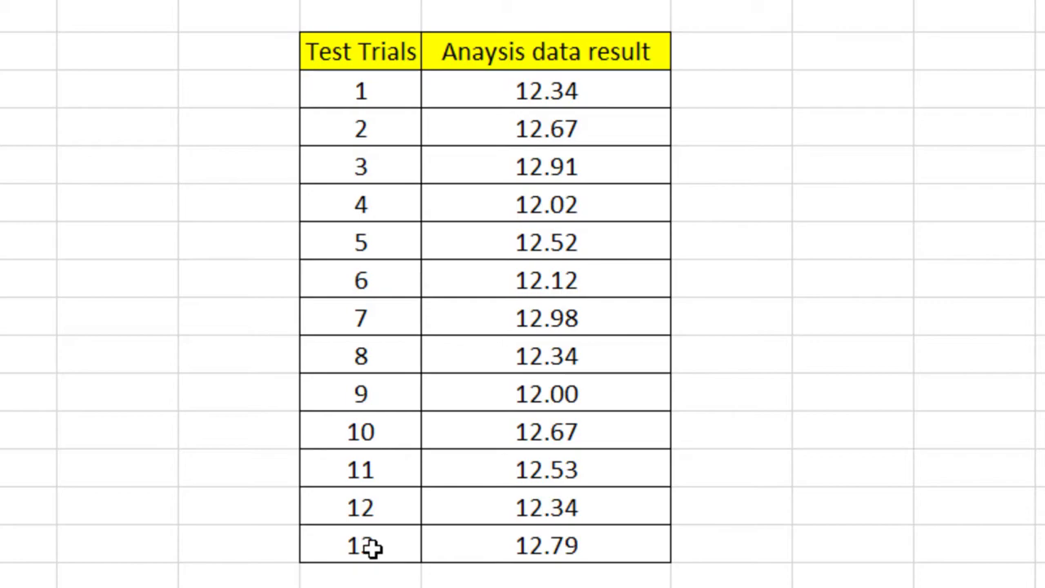
left_click(555, 573)
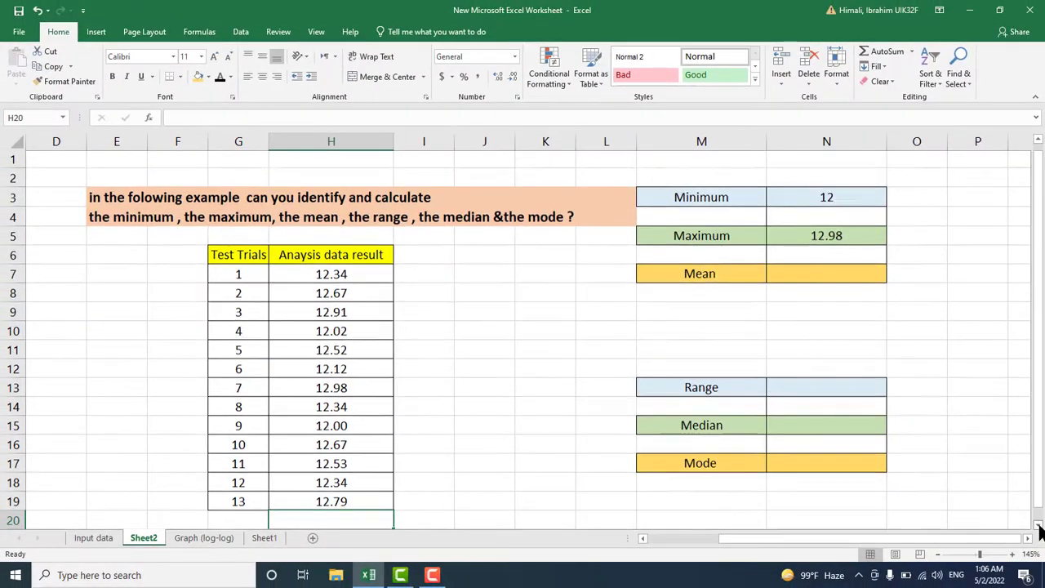
Step: Enter =SUM(H7:H19)/13 in H20 below the data, giving 12.47923077
left_click(1039, 526)
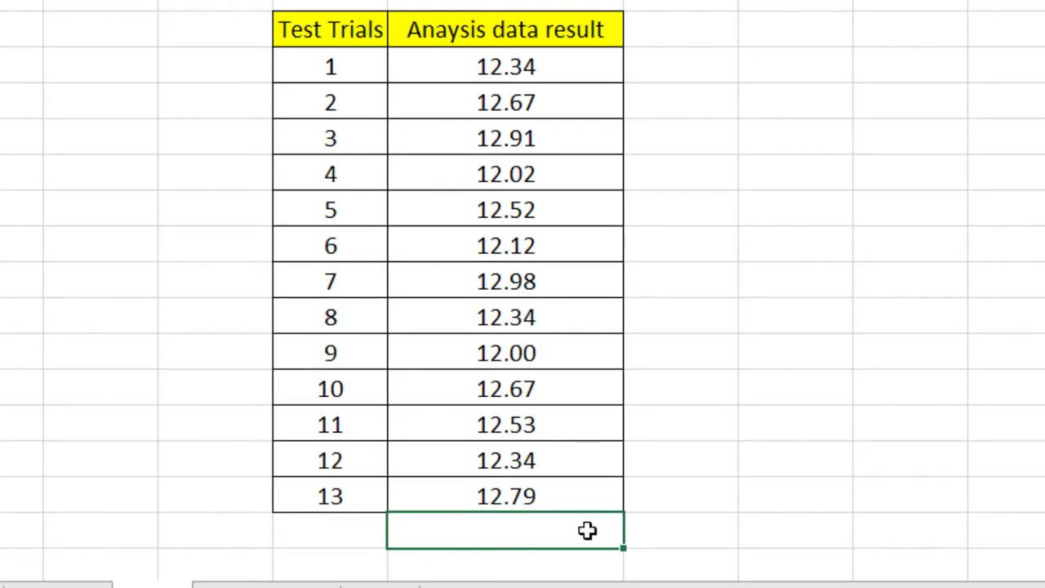
type("=s")
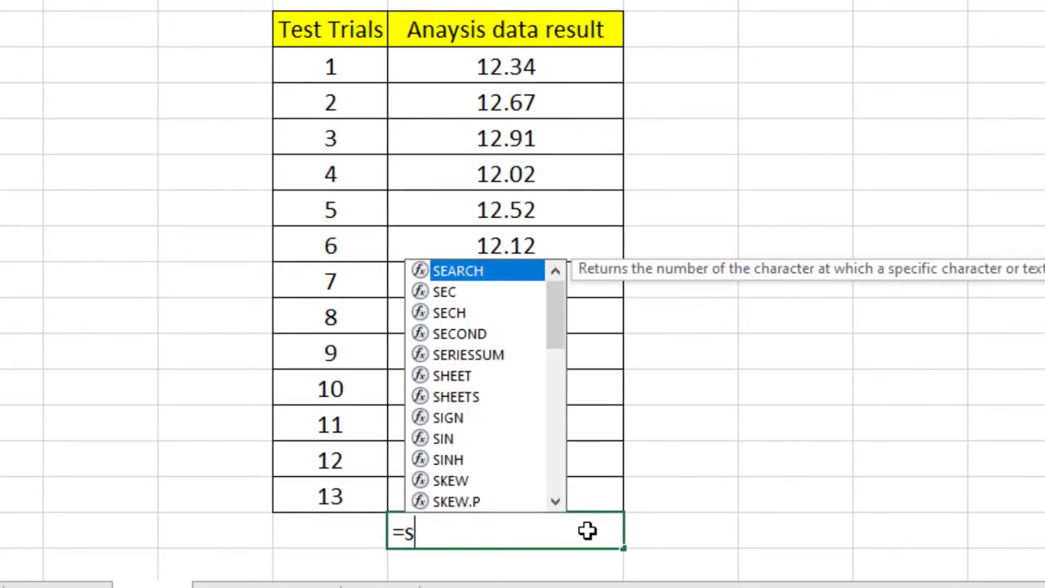
type("um")
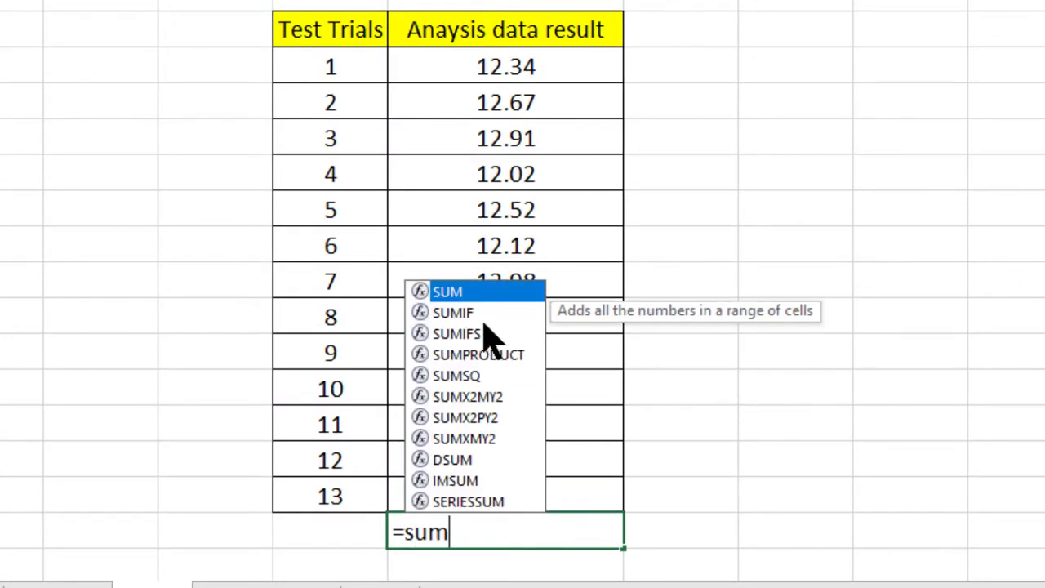
double_click(449, 293)
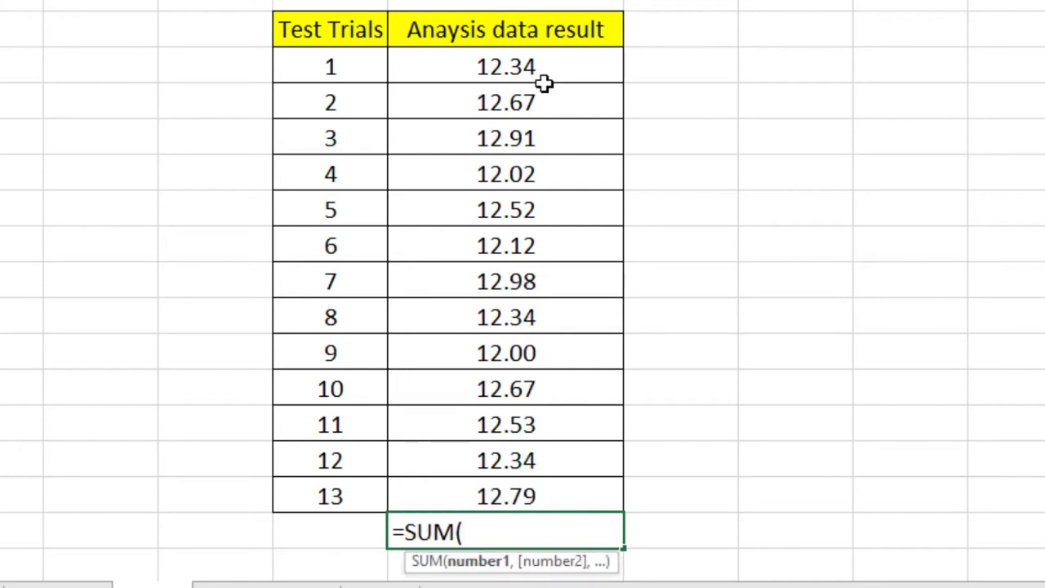
left_click_drag(545, 82, 569, 507)
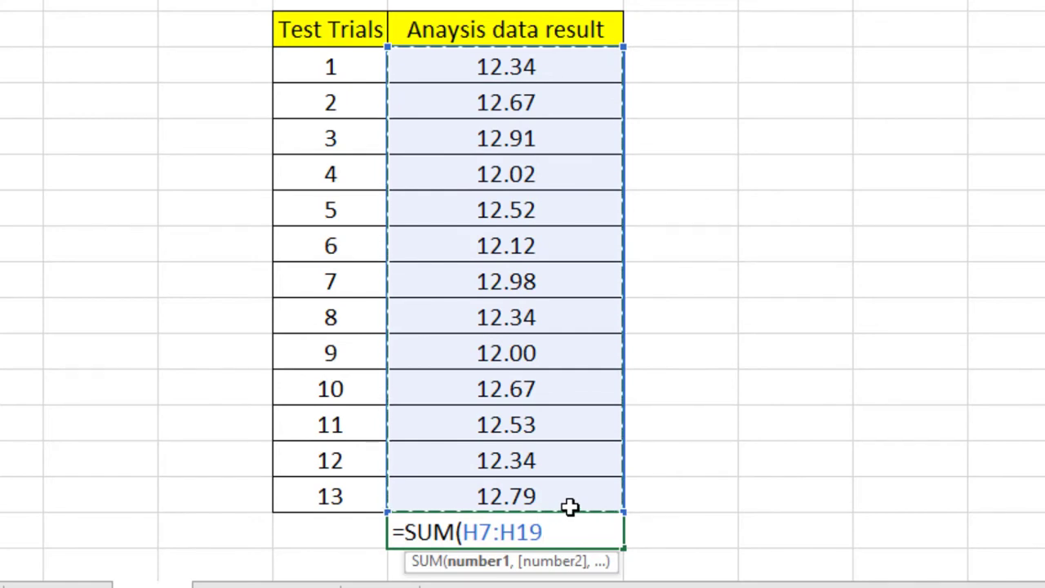
type(")/")
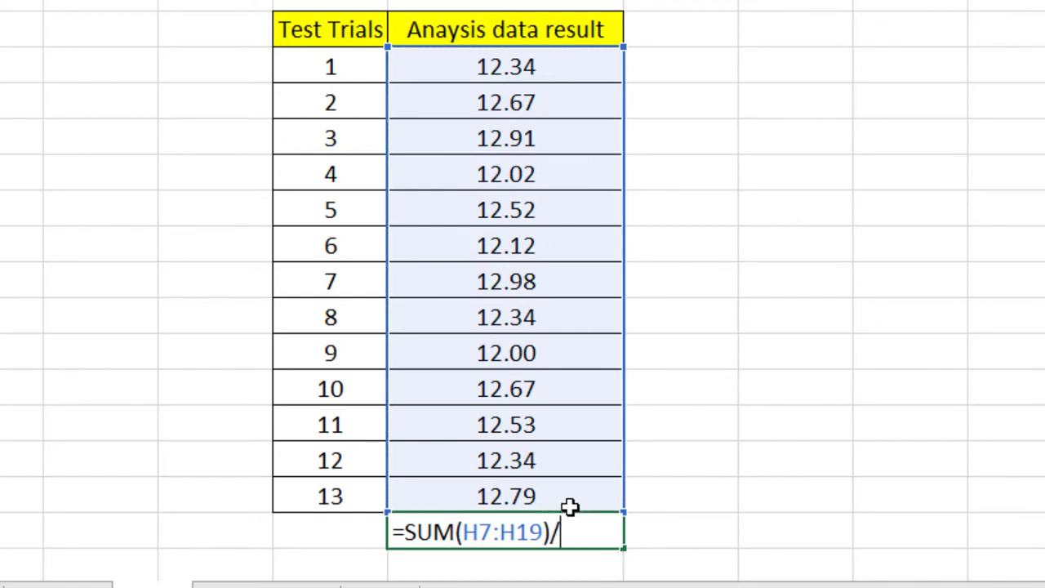
type("13")
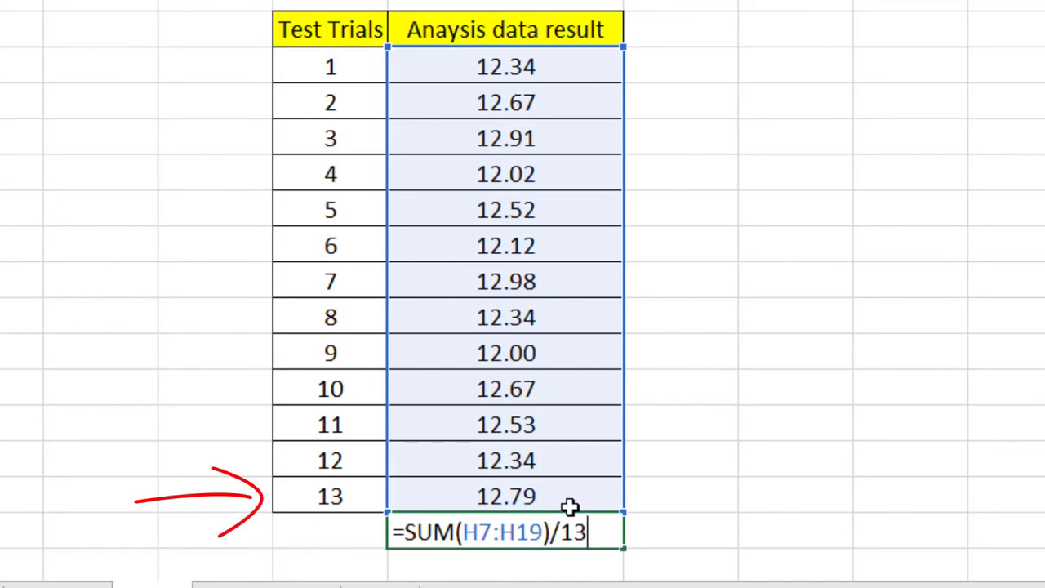
key("Return")
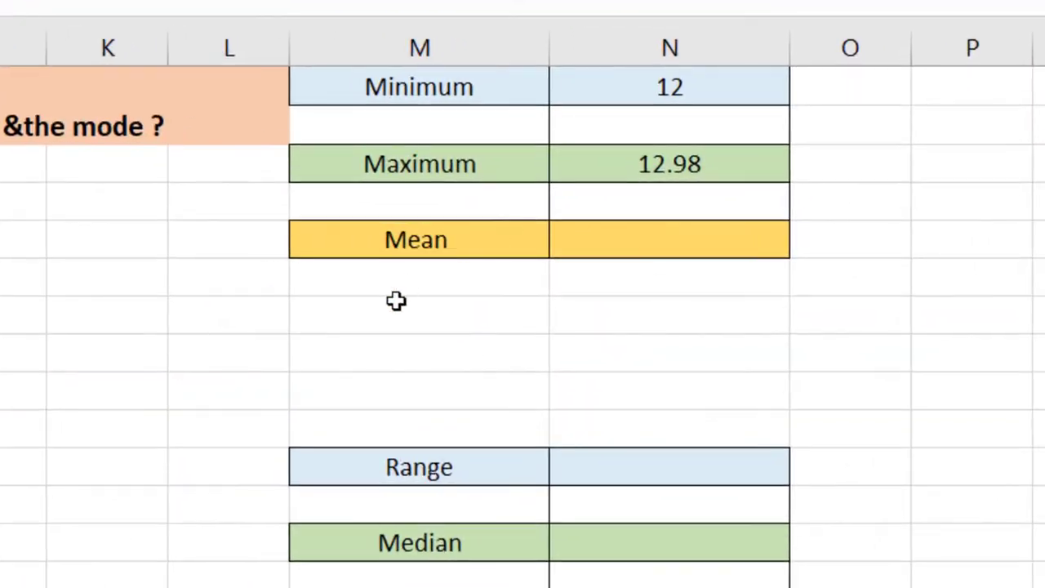
Step: Enter =AVERAGE(H7:H19) in the Mean cell and compare it with the sum-over-13 formula
left_click(669, 239)
type("=av")
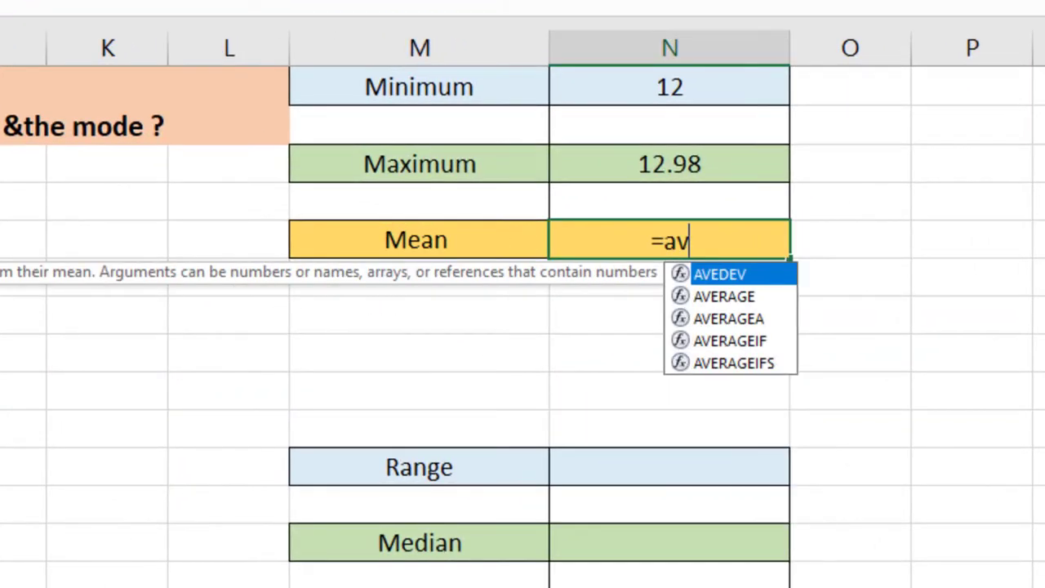
double_click(699, 295)
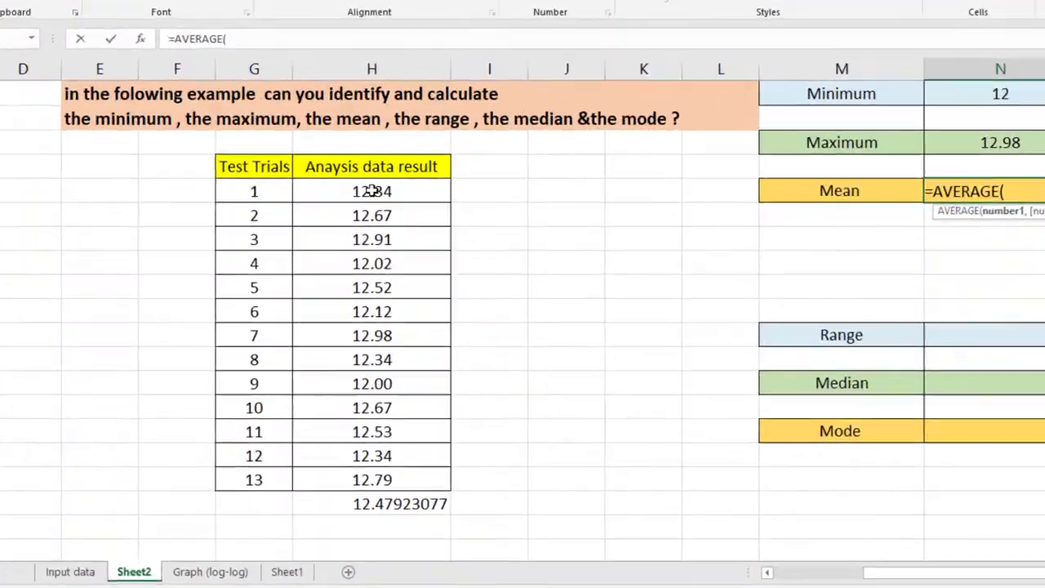
left_click(477, 75)
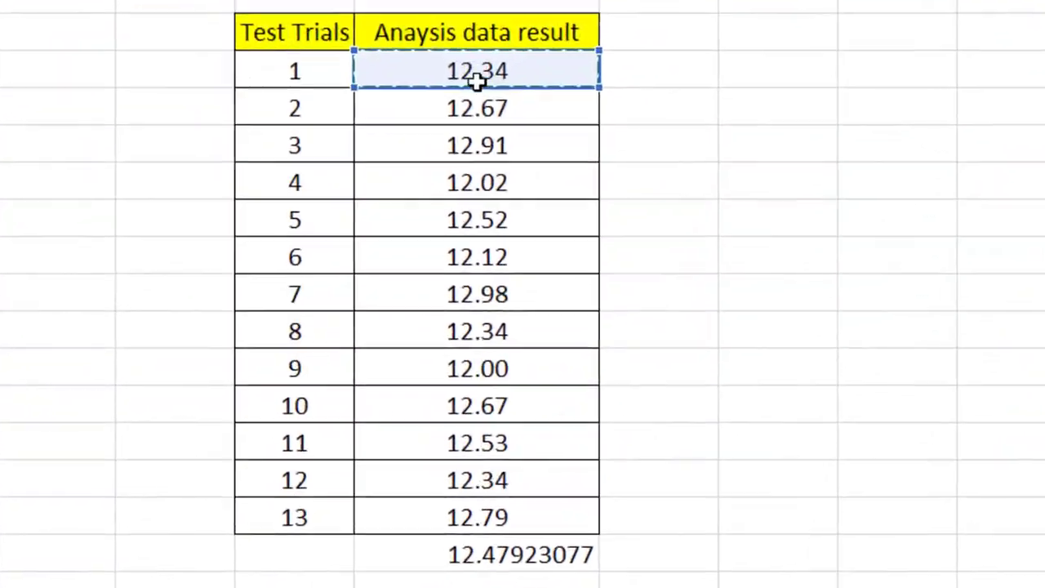
left_click_drag(478, 77, 469, 508)
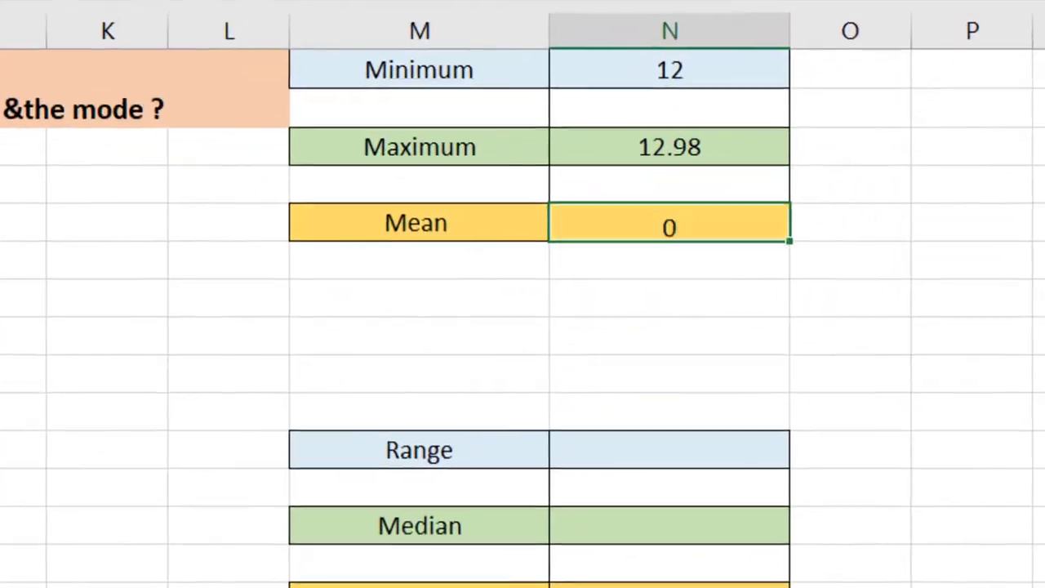
key("Return")
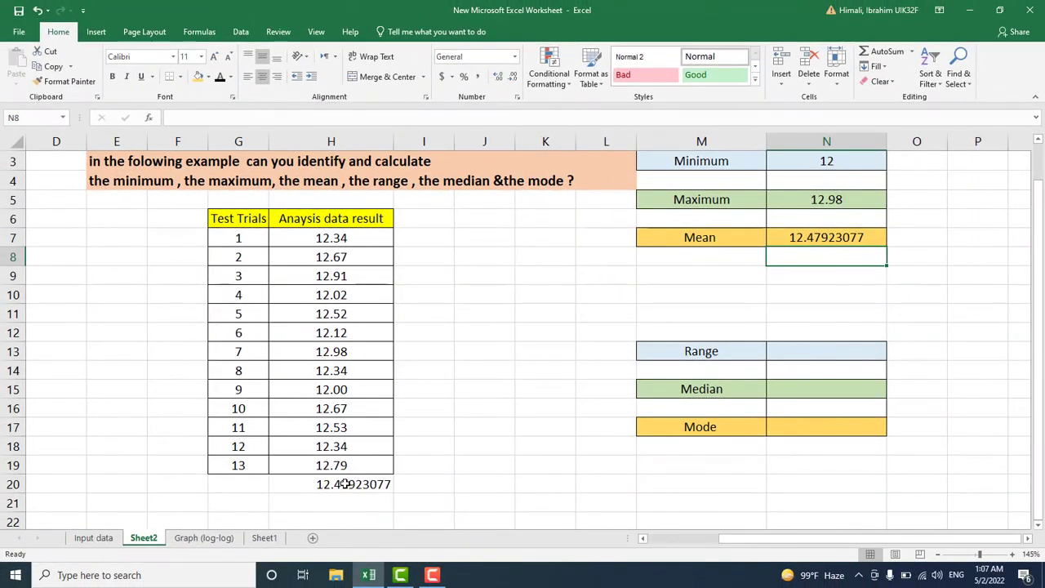
left_click(346, 484)
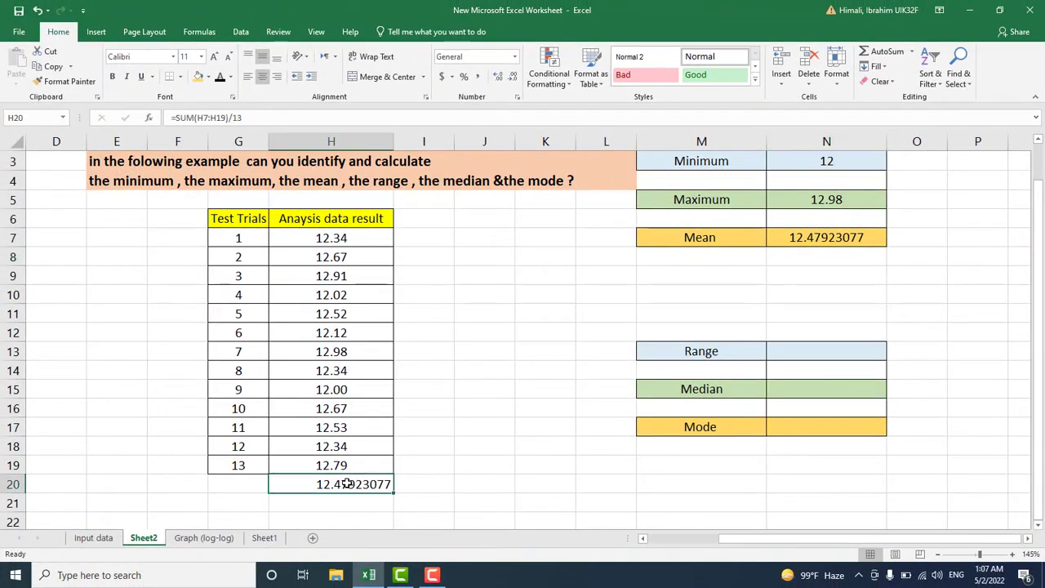
left_click(816, 236)
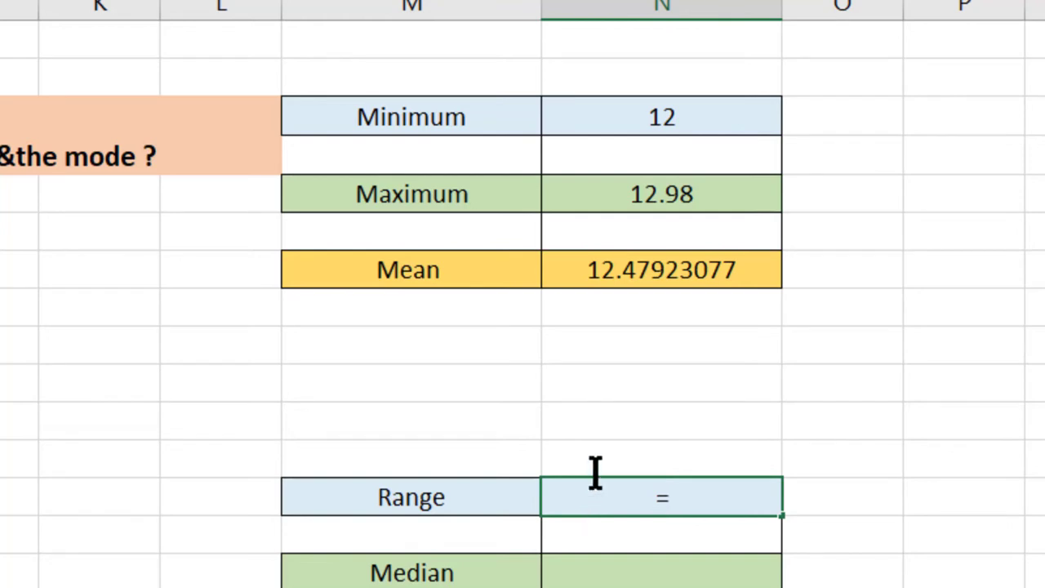
Step: Enter =N5-N3 (Maximum minus Minimum) in the Range cell, giving 0.98
left_click(622, 198)
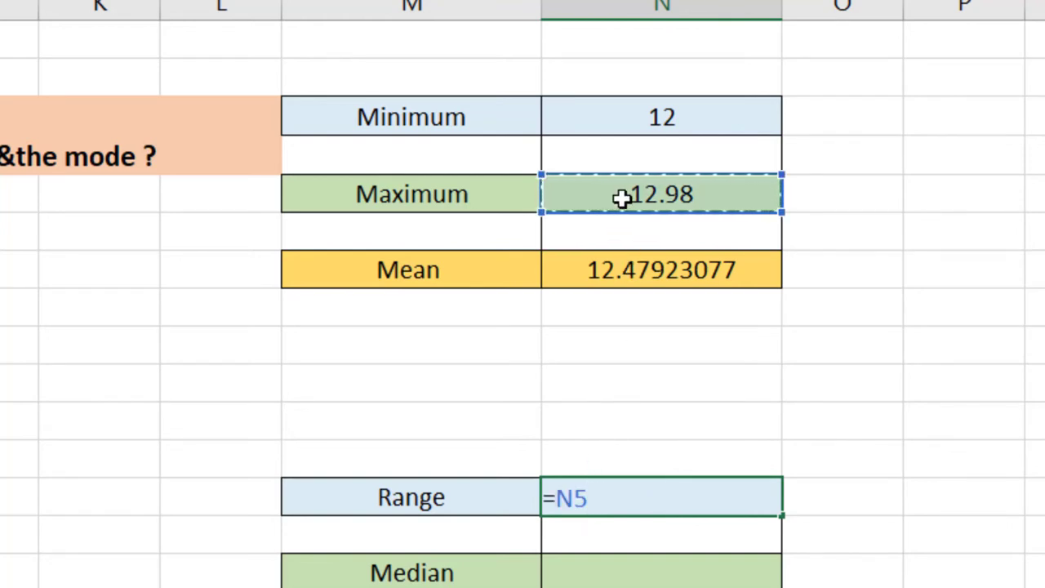
type("-")
left_click(600, 117)
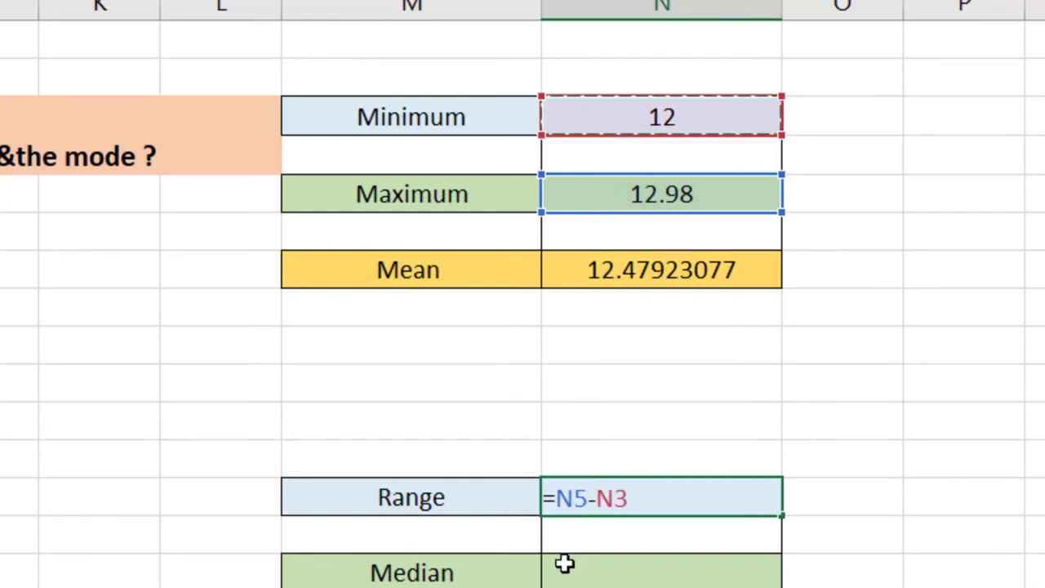
key("Return")
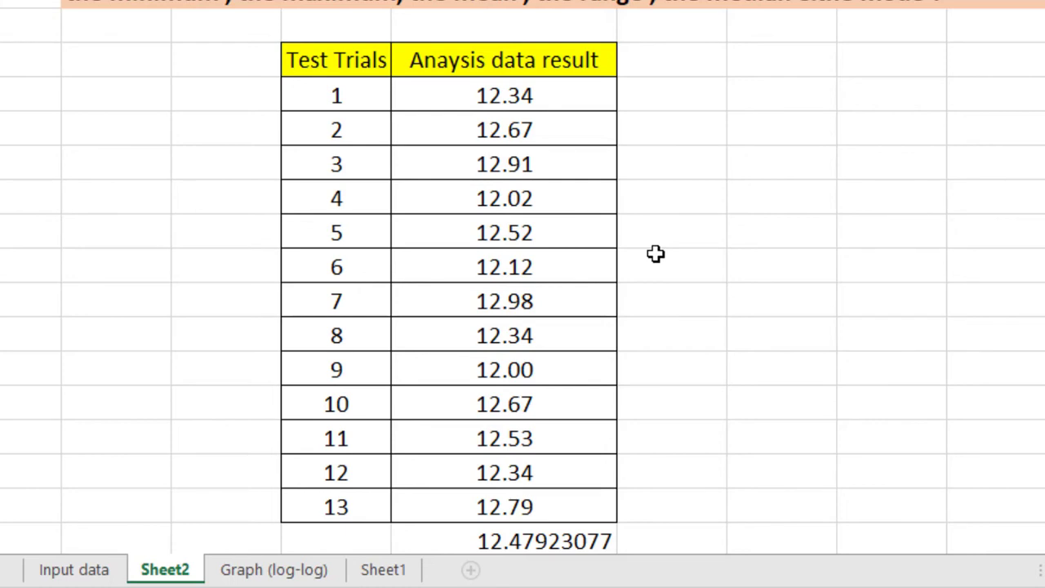
Step: Copy the trial results H7:H19 into J7:J19 and sort them smallest to largest
mouse_move(529, 96)
left_mouse_down()
mouse_move(566, 309)
mouse_move(551, 497)
left_mouse_up()
right_click(552, 503)
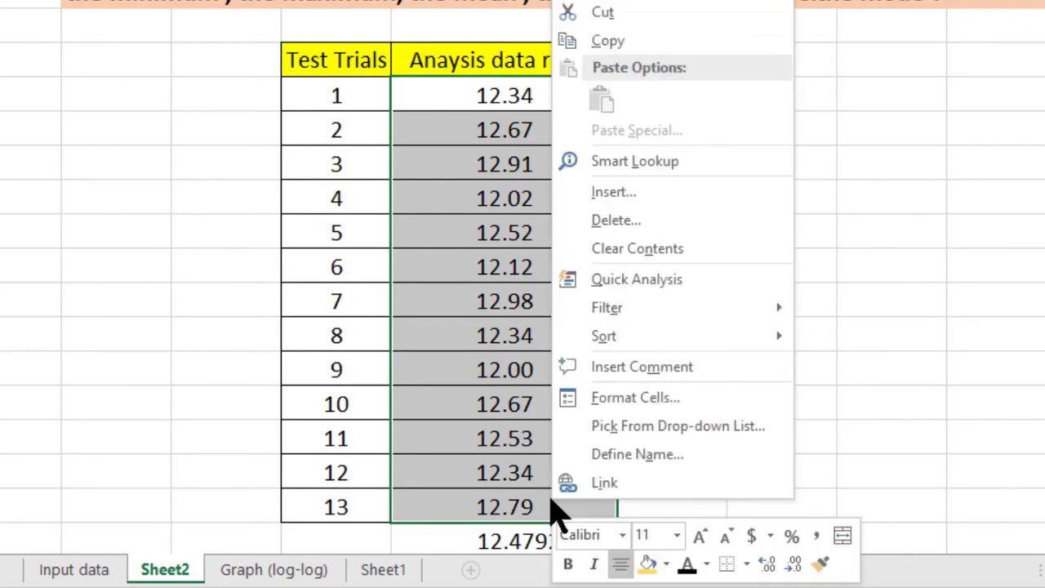
left_click(613, 46)
left_click_drag(783, 98, 784, 131)
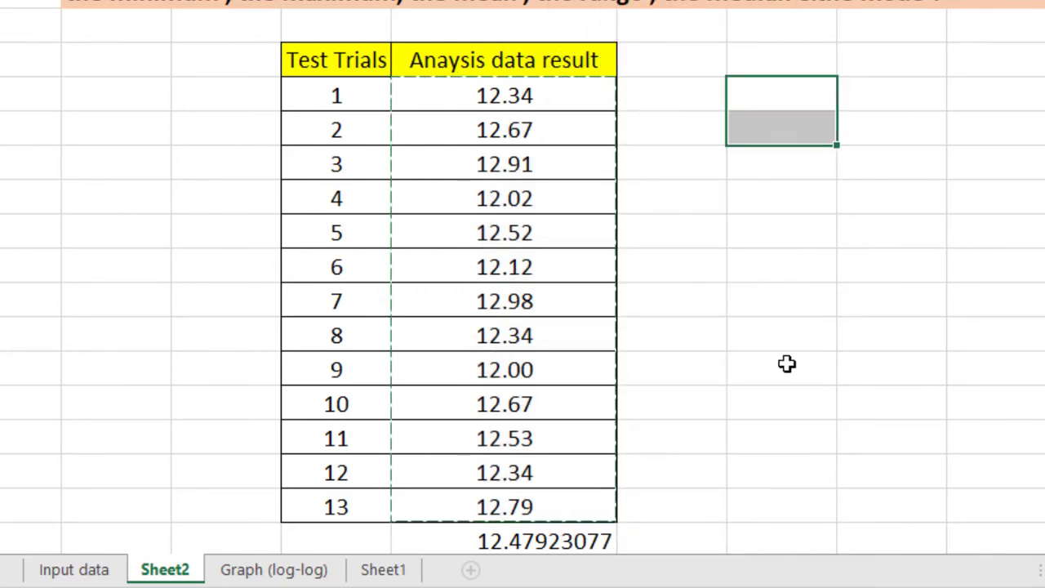
left_click_drag(786, 363, 781, 497)
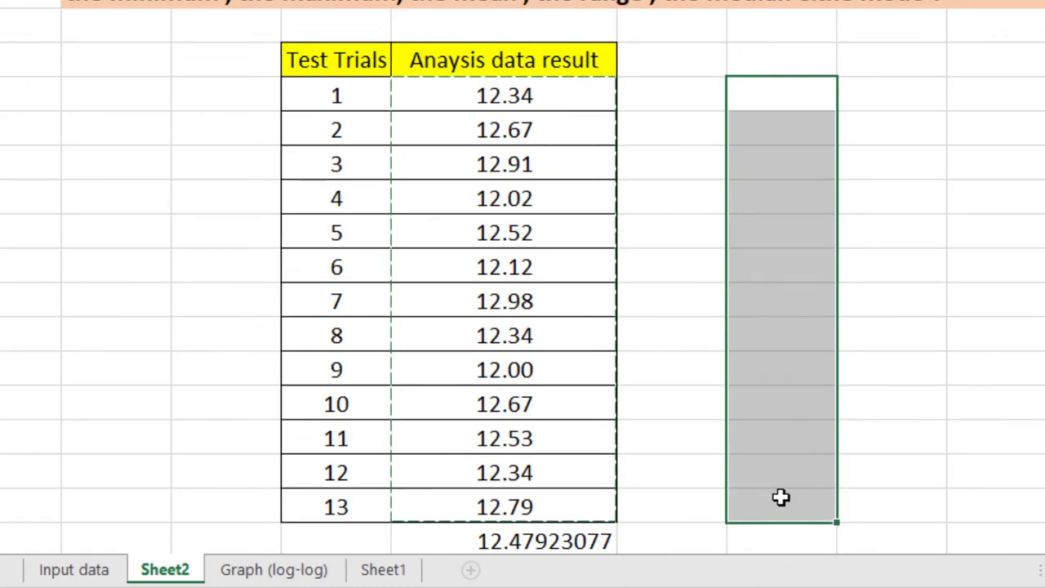
key("ctrl+v")
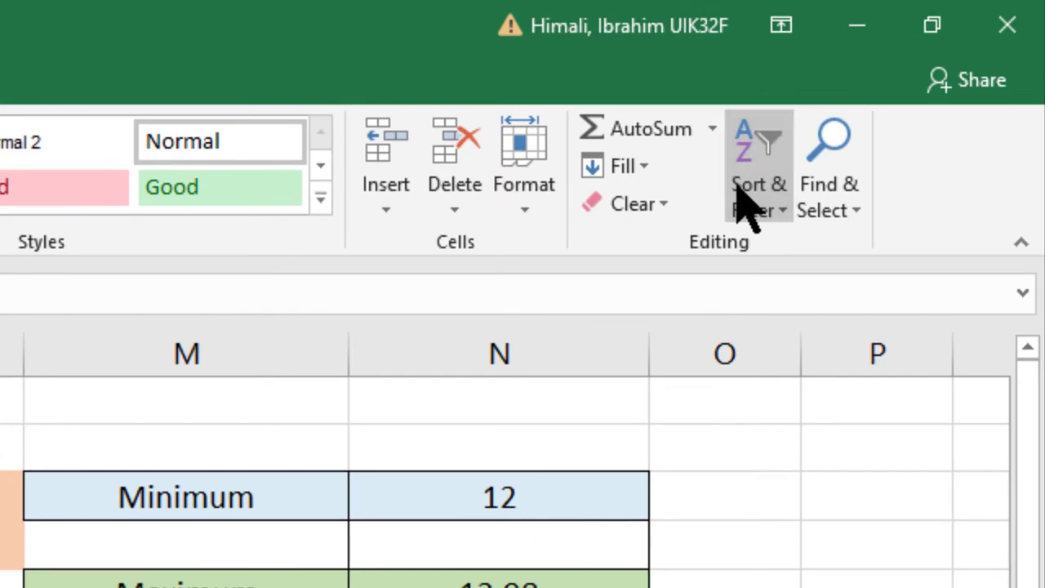
left_click(737, 183)
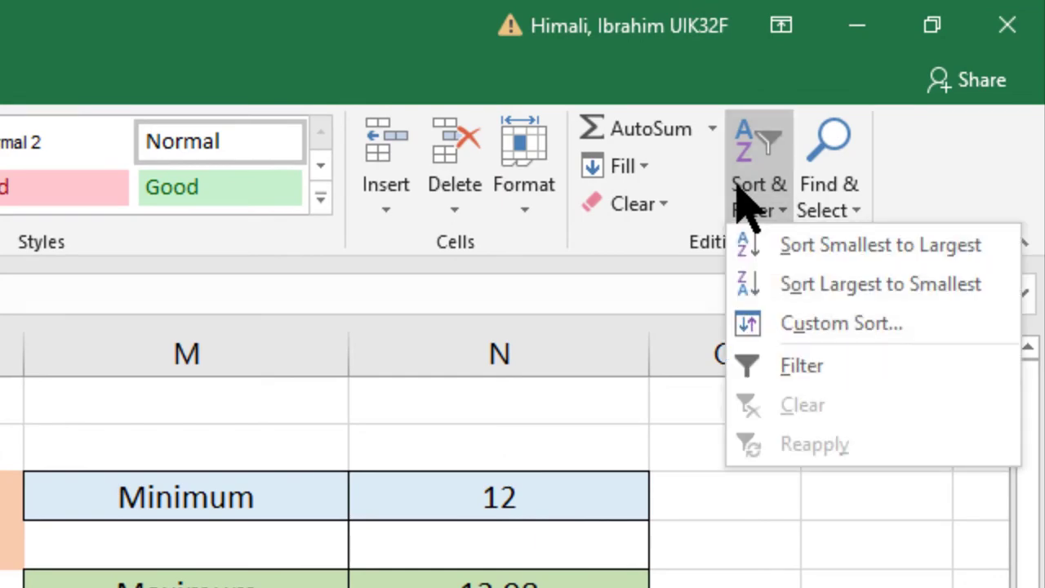
left_click(759, 244)
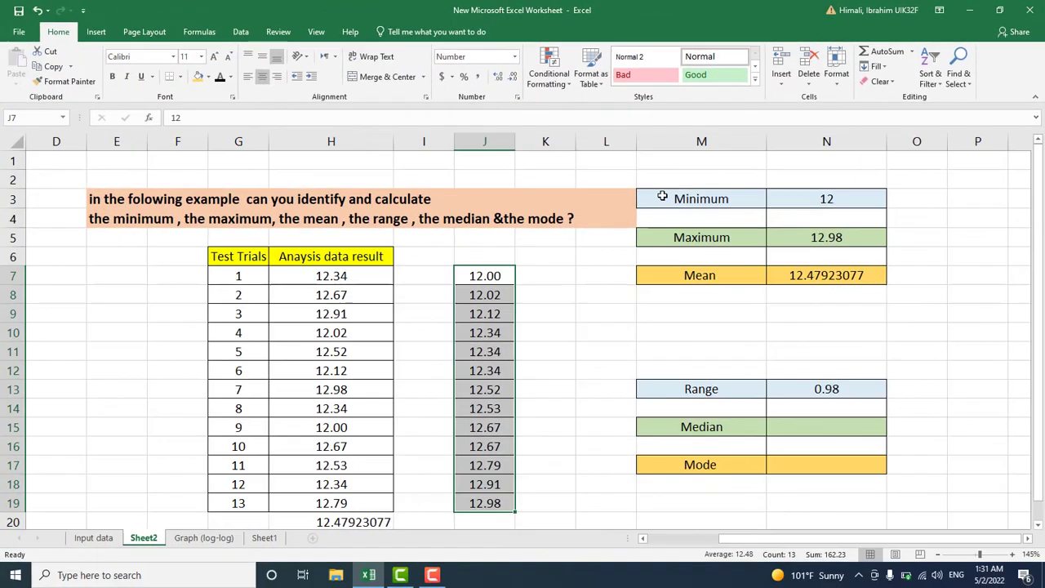
Step: Give the middle sorted value 12.52 in J13 a yellow fill
left_click(551, 505)
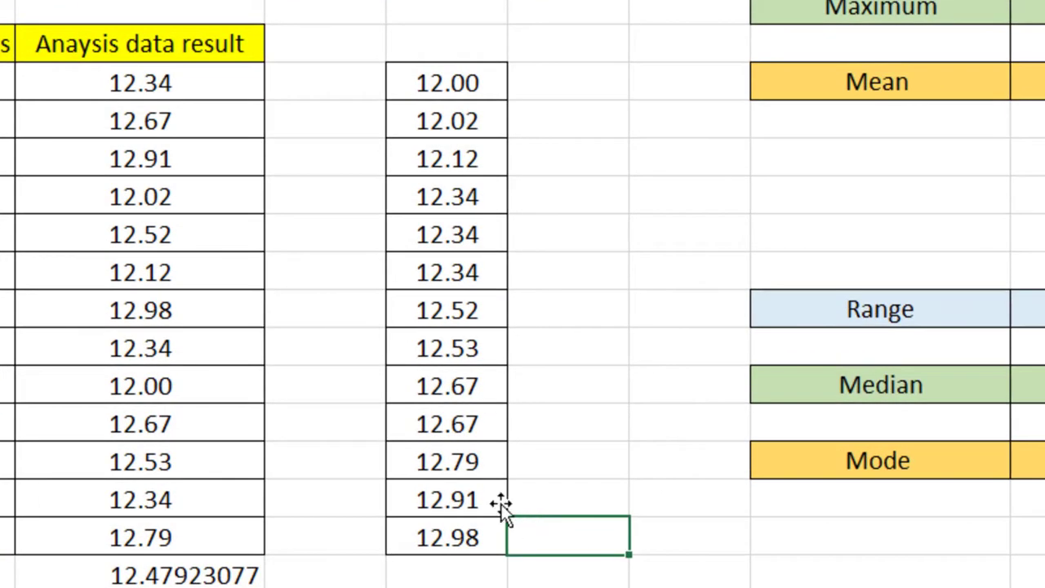
left_click(446, 310)
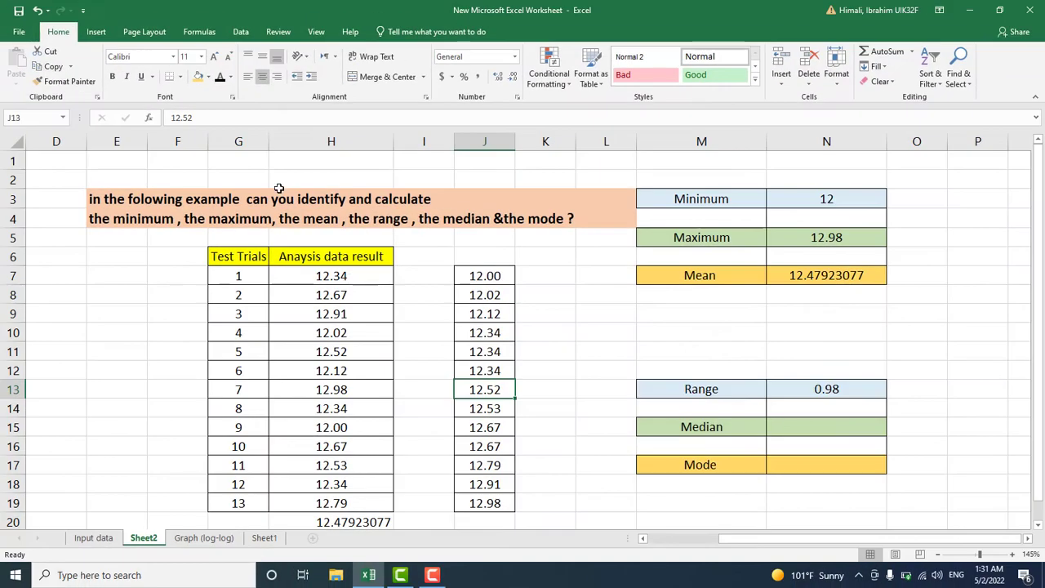
left_click(201, 73)
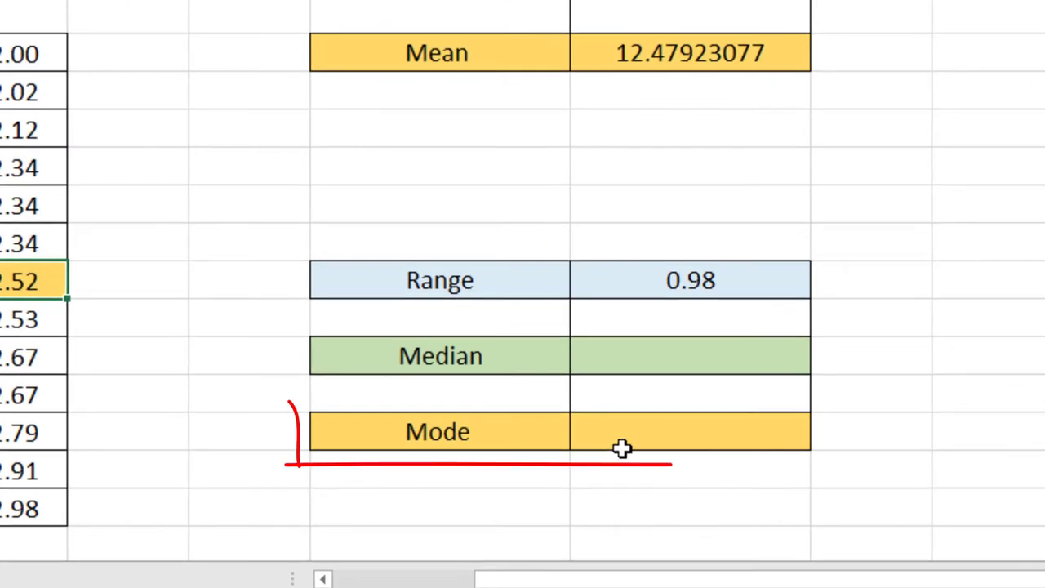
Step: Fill the three 12.34 results in H7, H14 and H18 with orange
left_click(620, 445)
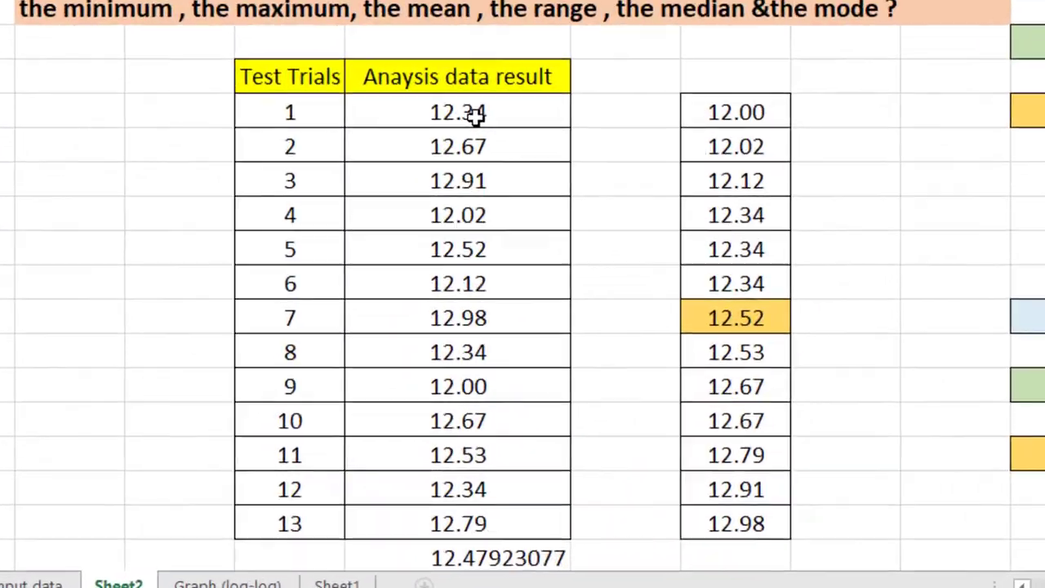
left_click(476, 116)
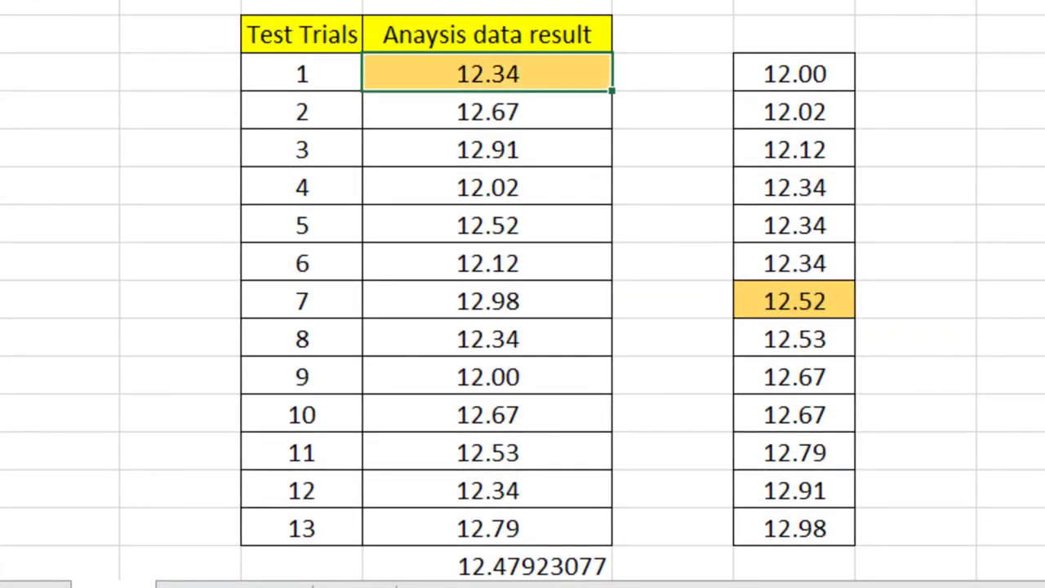
left_click(483, 344)
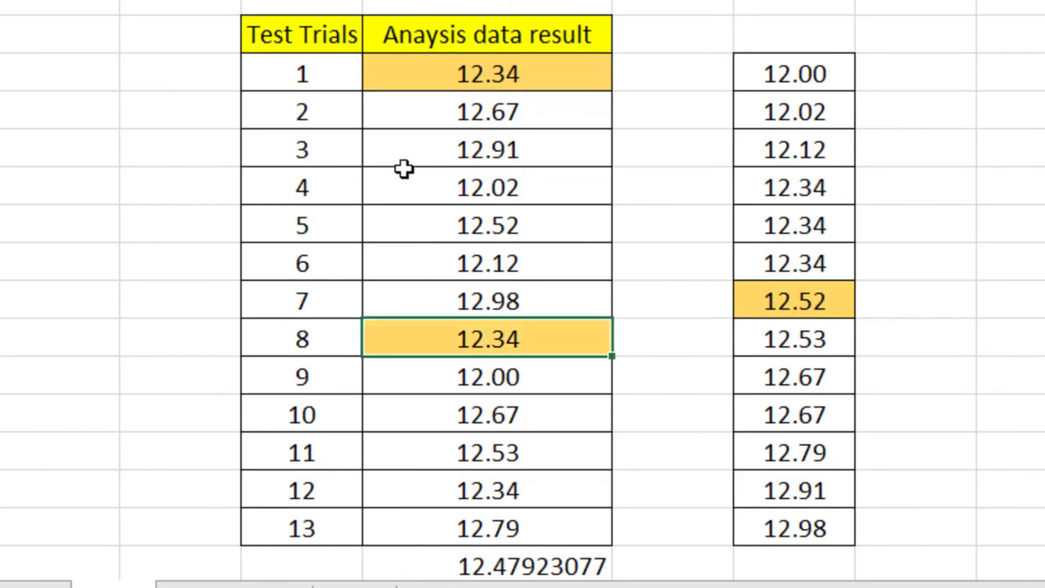
left_click(467, 496)
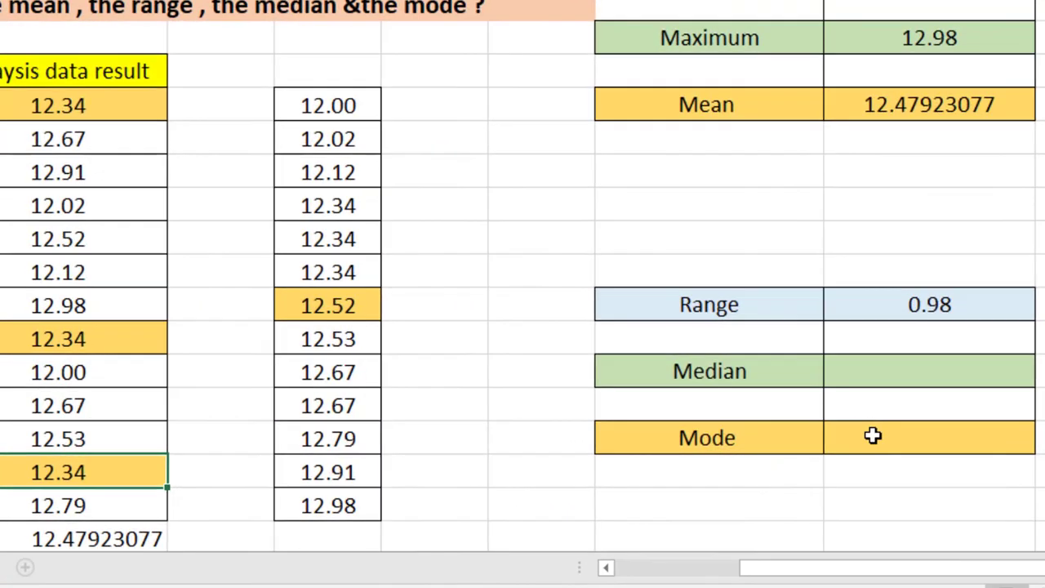
Step: Type 12.34 into the Mode cell and 12.52 into the Median cell
left_click(826, 451)
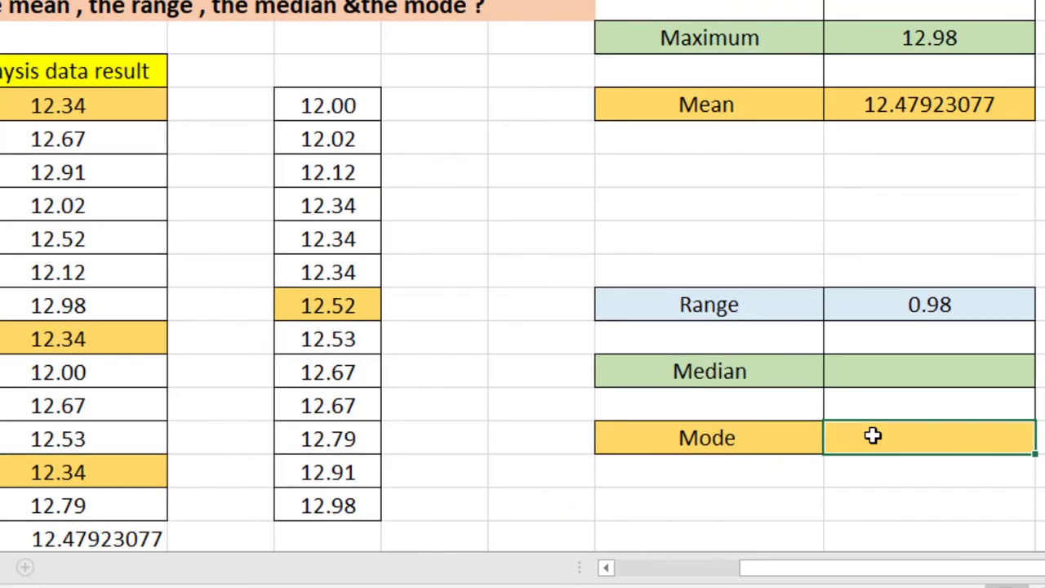
type("12.")
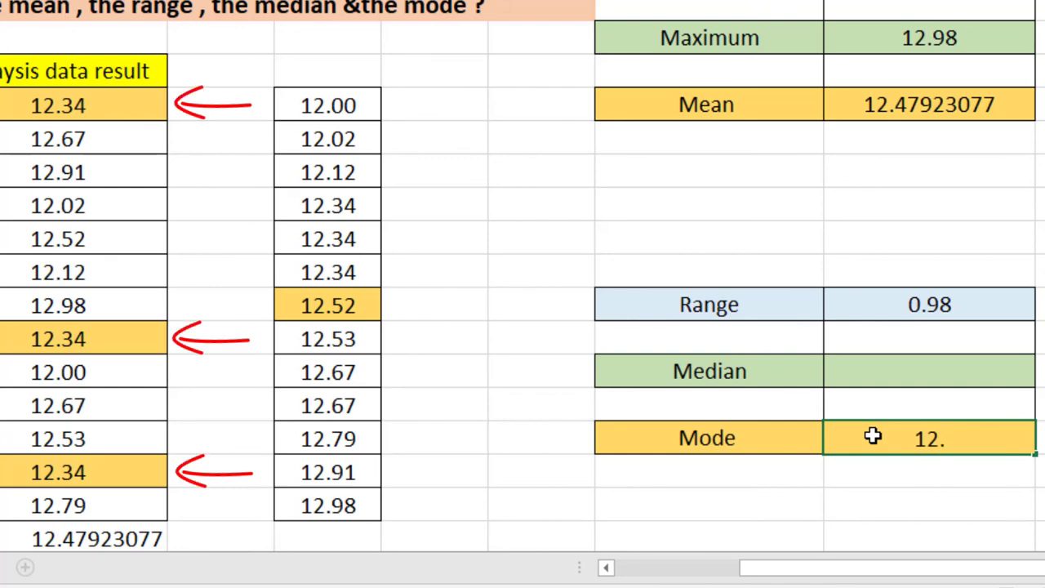
type("34")
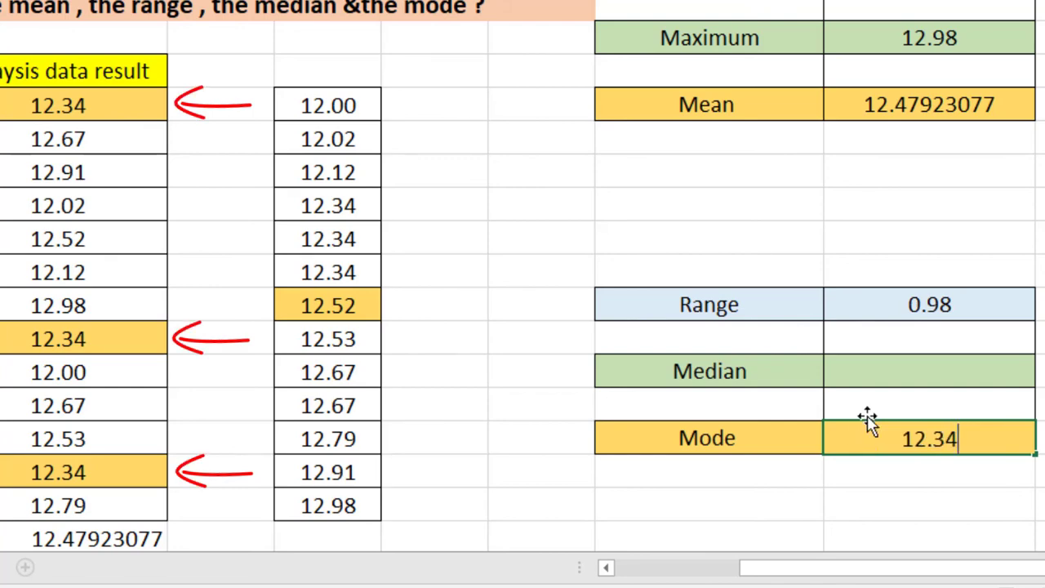
left_click(887, 374)
type("12.52")
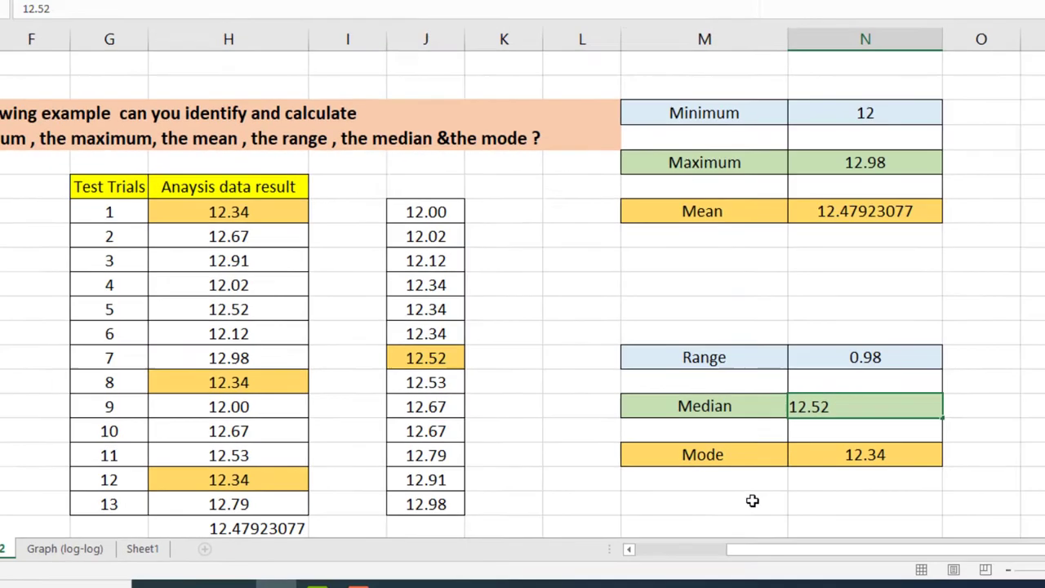
left_click(738, 500)
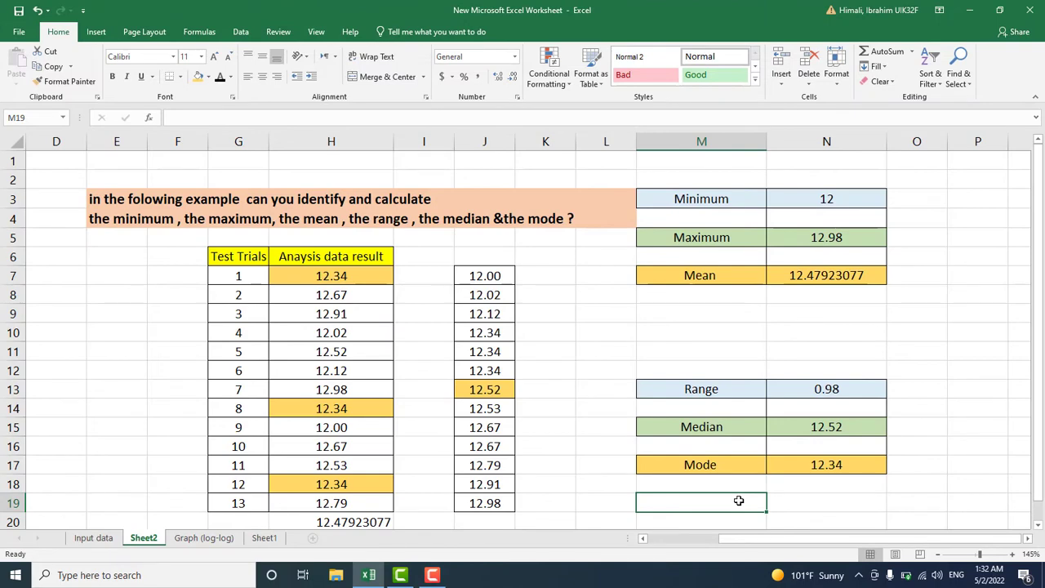